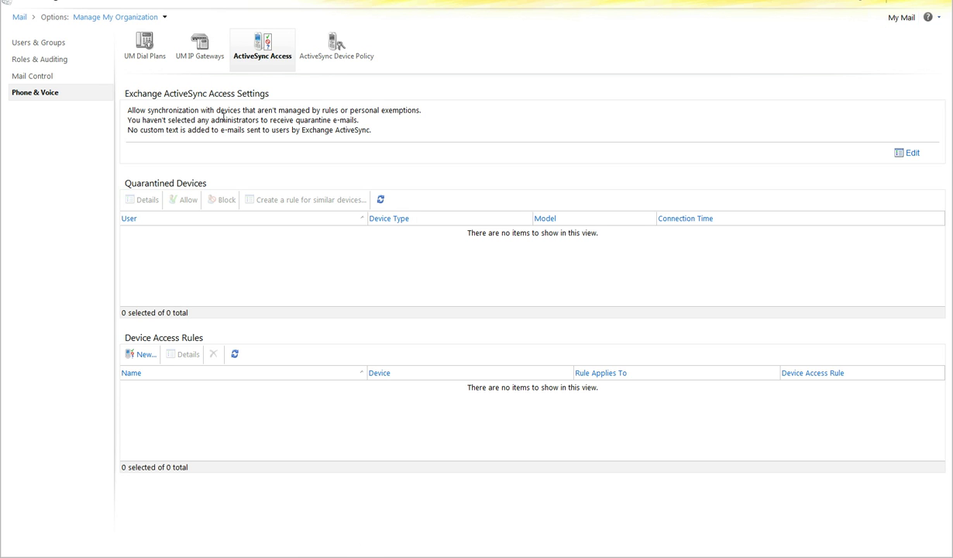
pyautogui.click(917, 155)
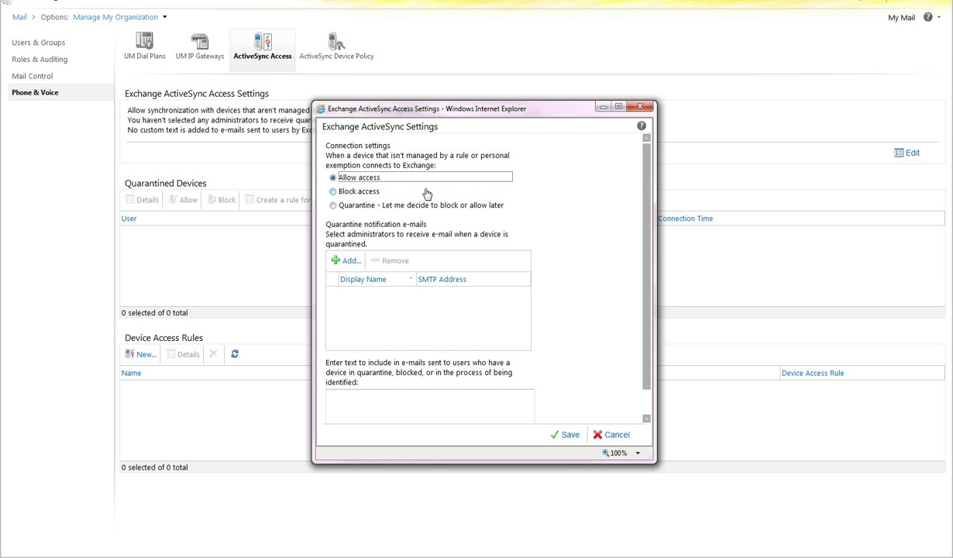
pyautogui.click(347, 262)
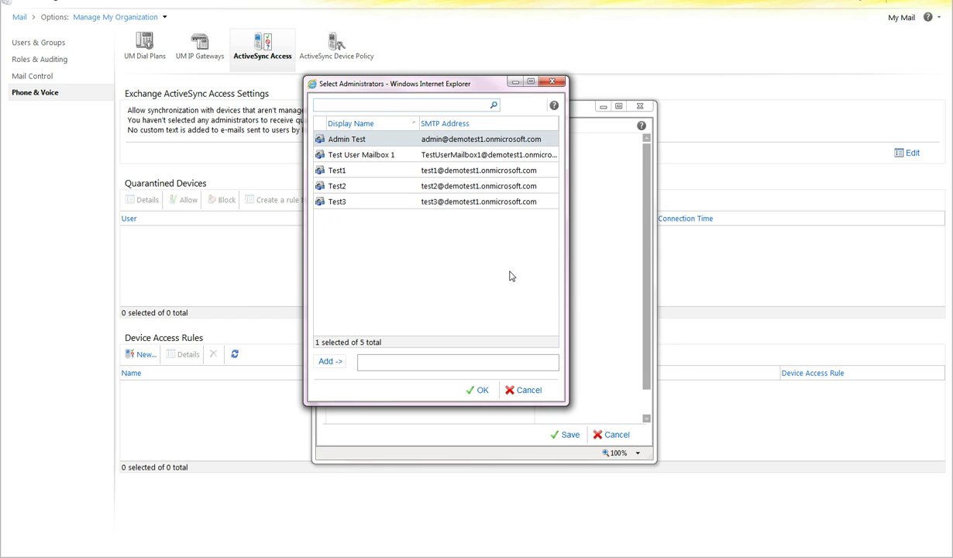
pyautogui.click(369, 187)
pyautogui.doubleClick(369, 187)
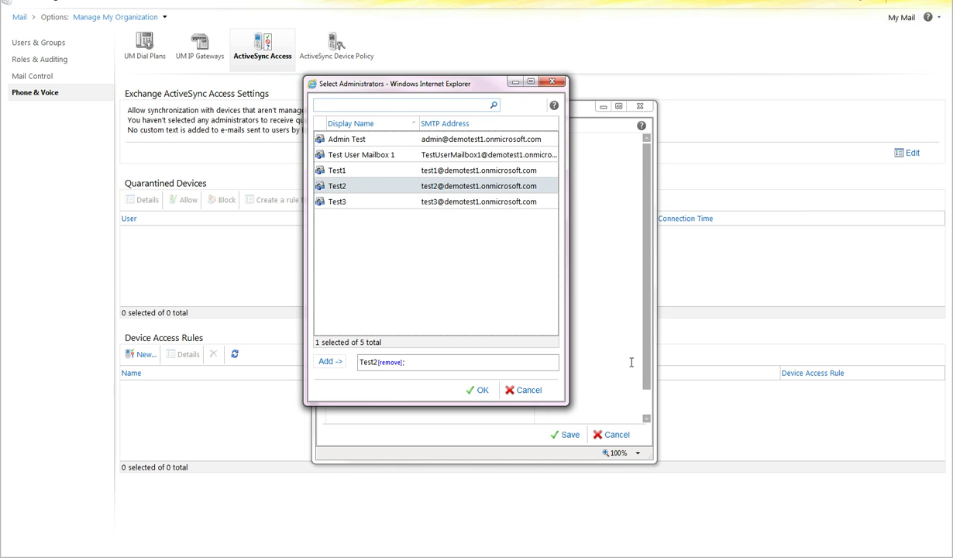
pyautogui.click(479, 391)
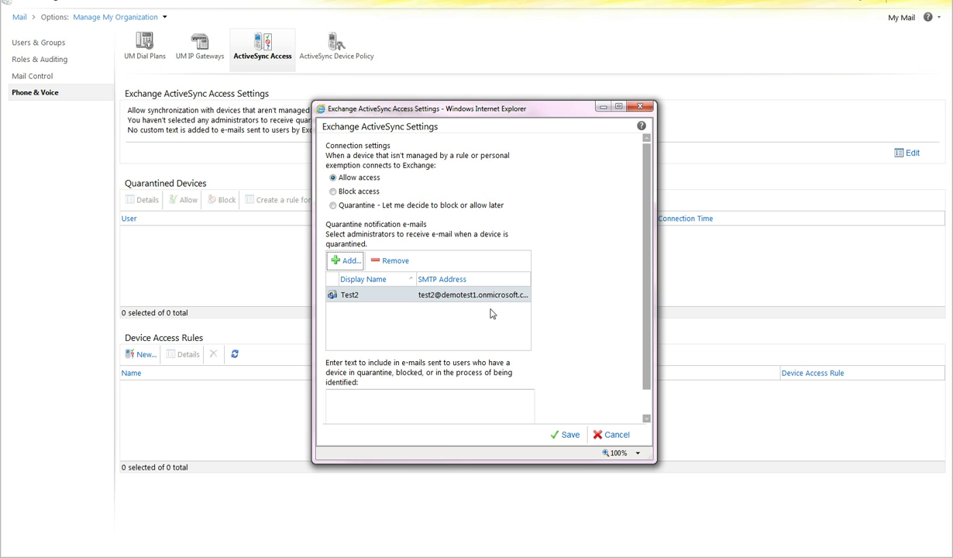
pyautogui.click(608, 435)
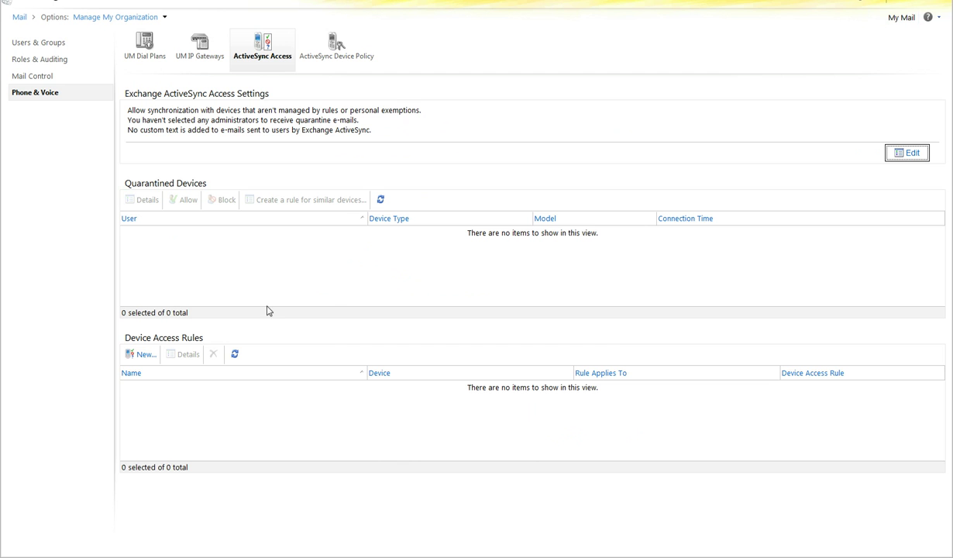
pyautogui.click(141, 354)
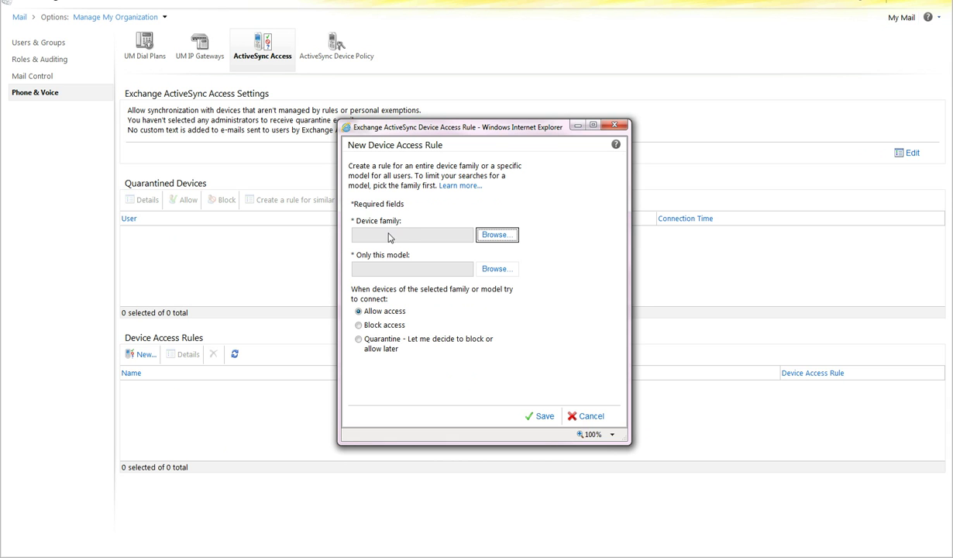
pyautogui.click(504, 236)
pyautogui.click(498, 237)
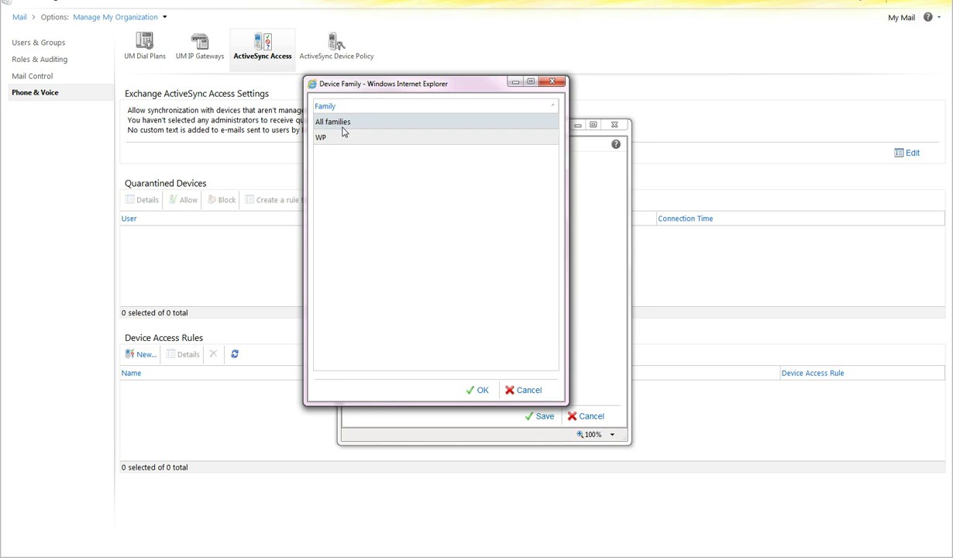
pyautogui.click(332, 136)
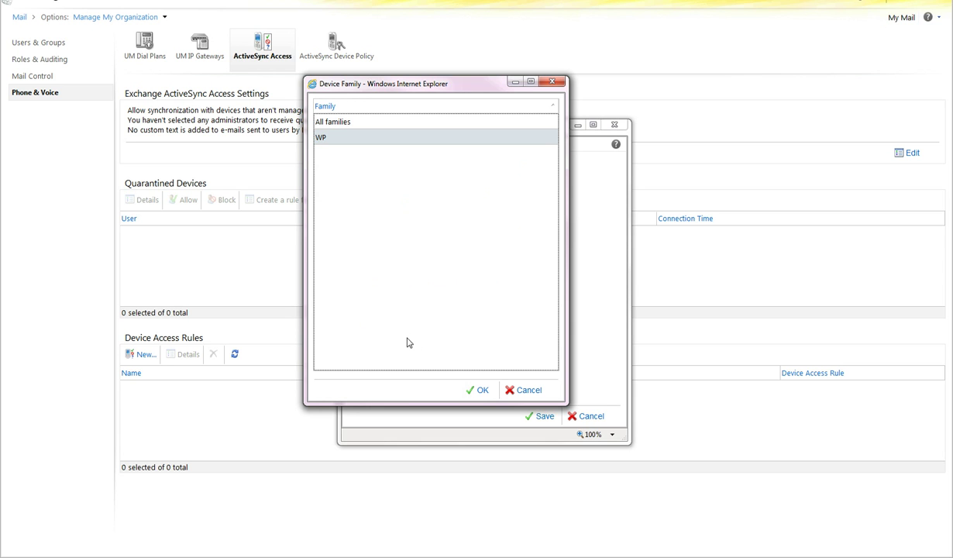
pyautogui.click(481, 390)
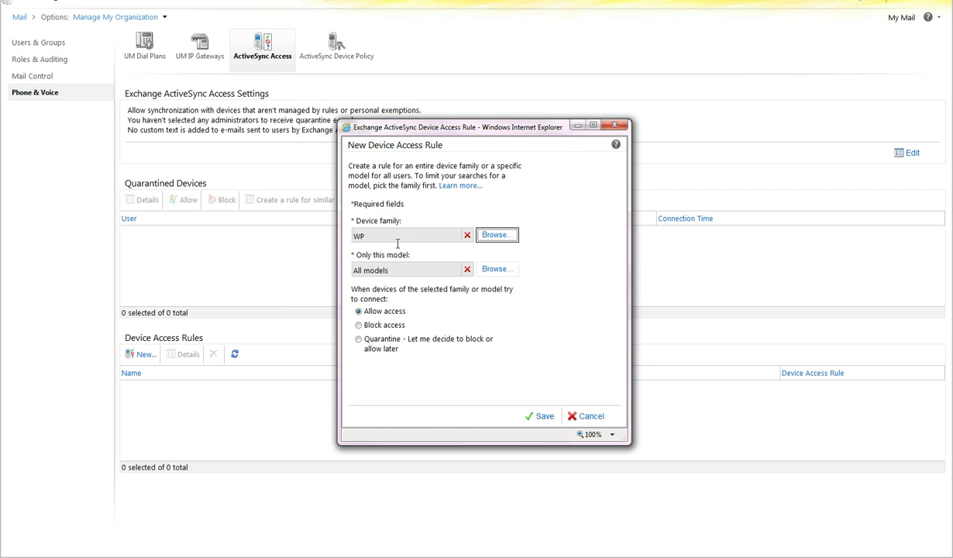
pyautogui.click(497, 269)
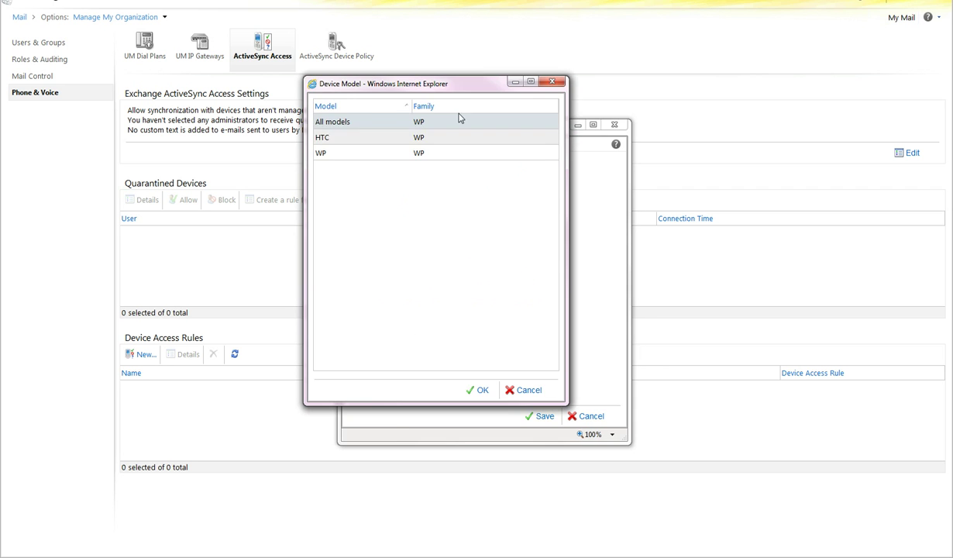
pyautogui.click(351, 140)
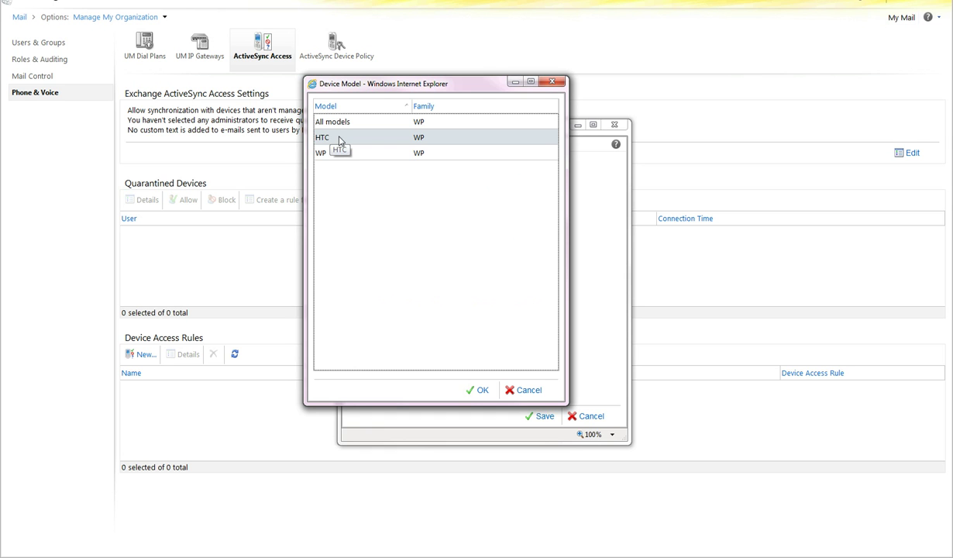
pyautogui.click(531, 391)
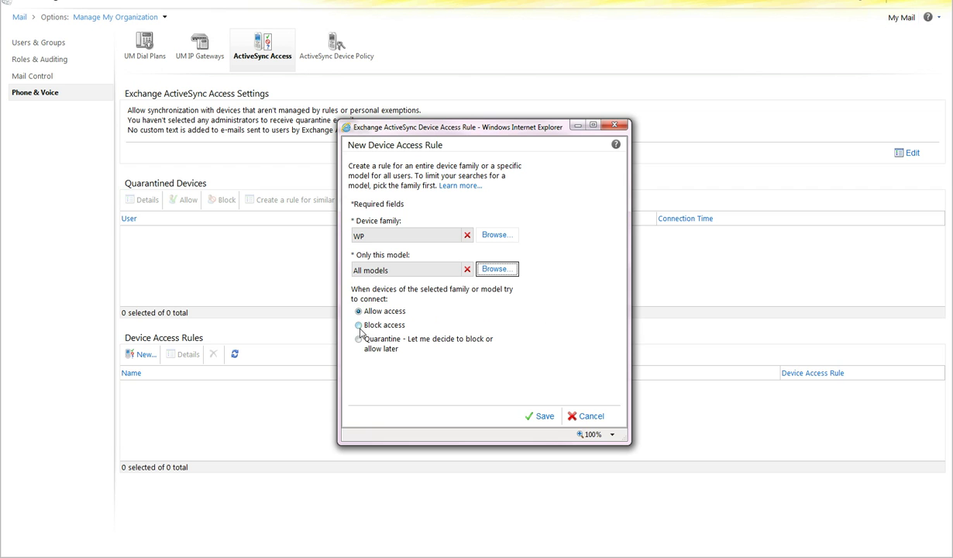
pyautogui.click(583, 417)
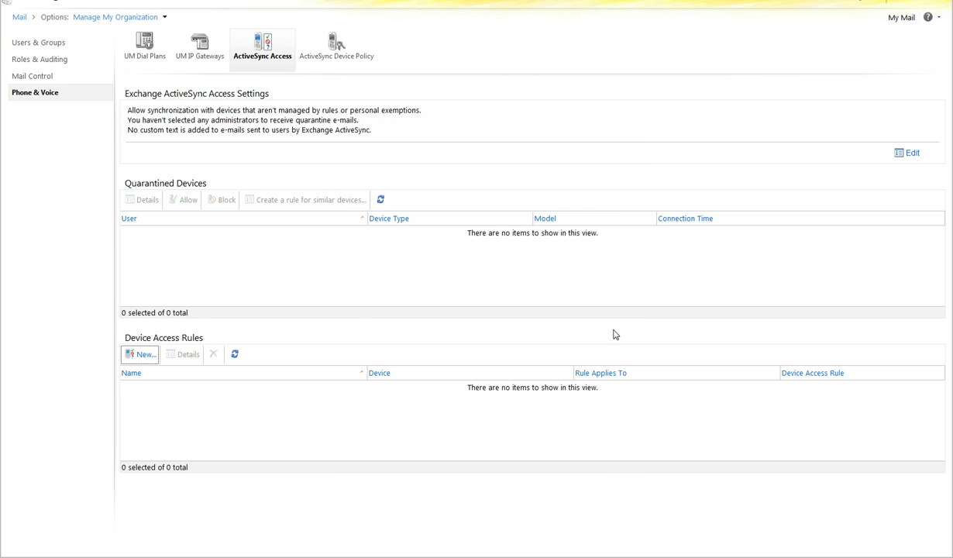
# Start a new ActiveSync device policy named 'Device Policy' with 24-hour policy updates enabled.
pyautogui.click(338, 53)
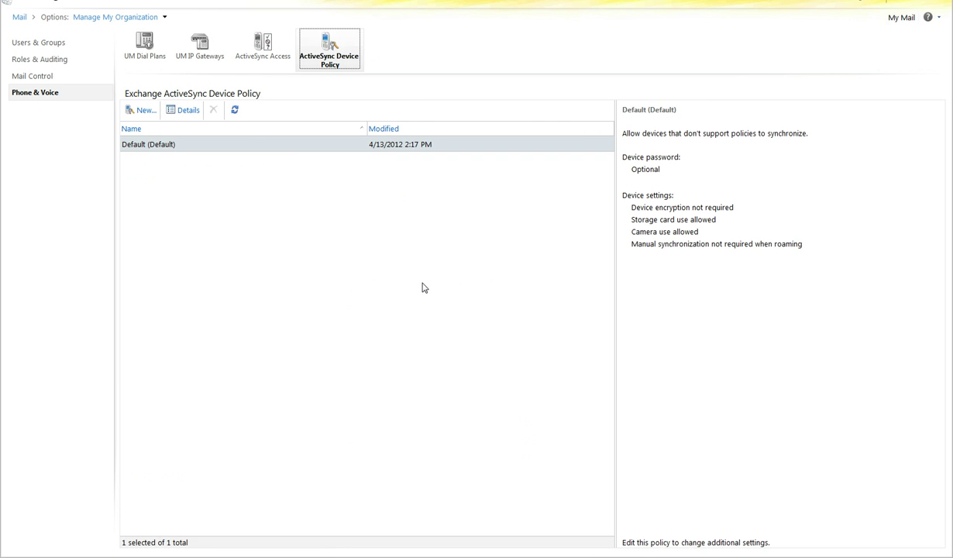
pyautogui.click(142, 112)
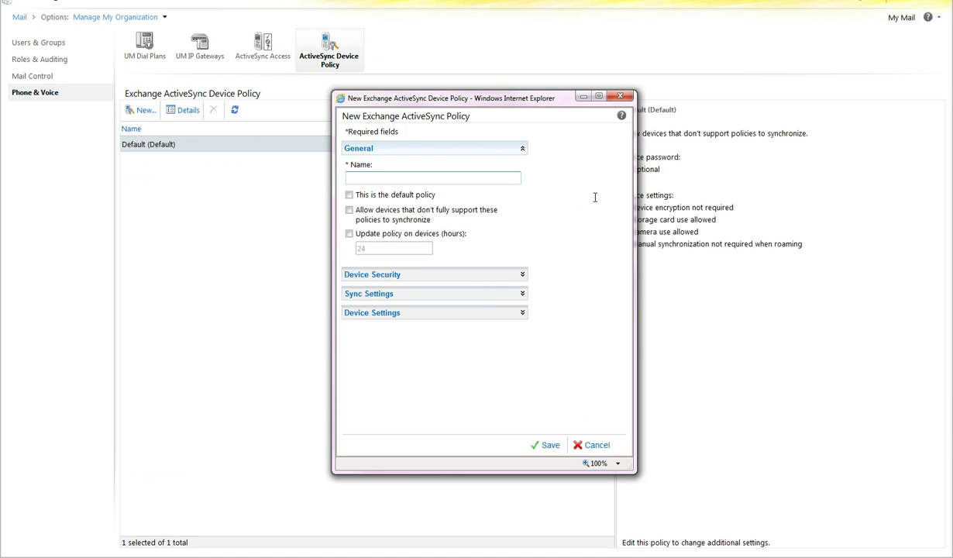
pyautogui.write('Device Policy')
pyautogui.click(349, 234)
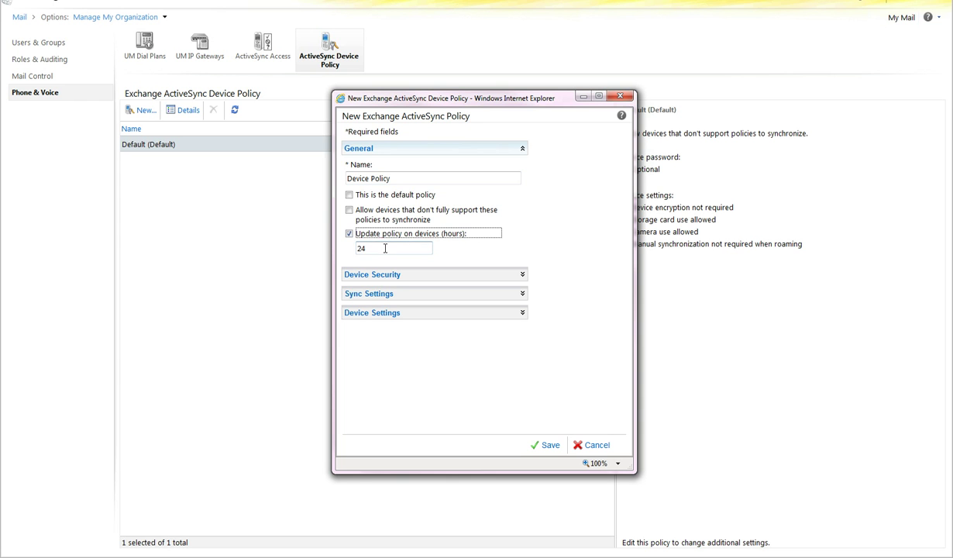
# Turn policy updates back off, require a device password, and show the additional password options.
pyautogui.click(349, 235)
pyautogui.click(417, 276)
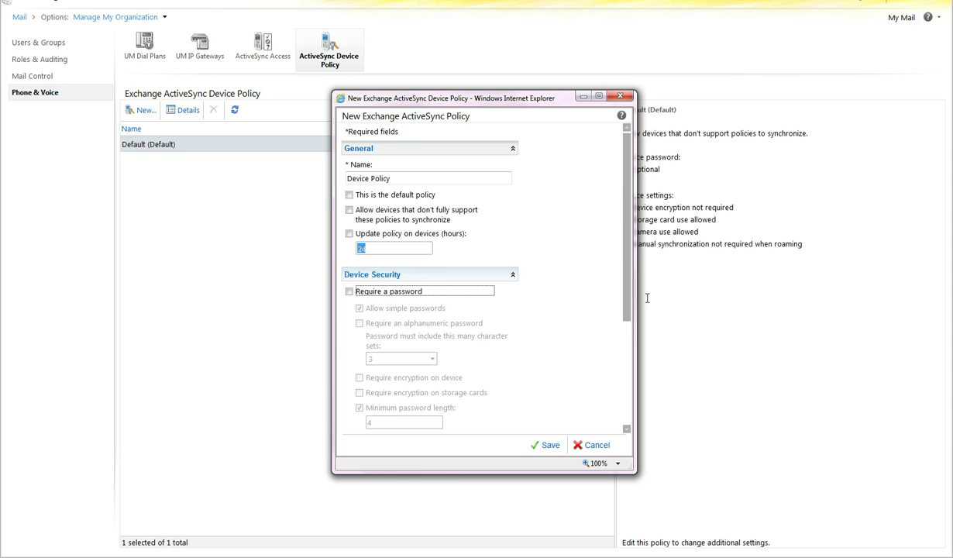
pyautogui.scroll(-3, 593, 319)
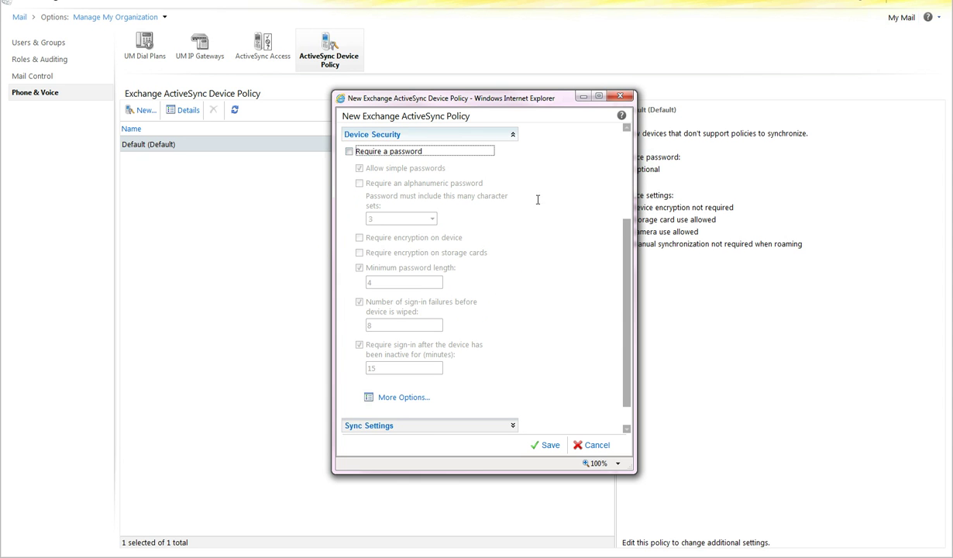
pyautogui.click(349, 152)
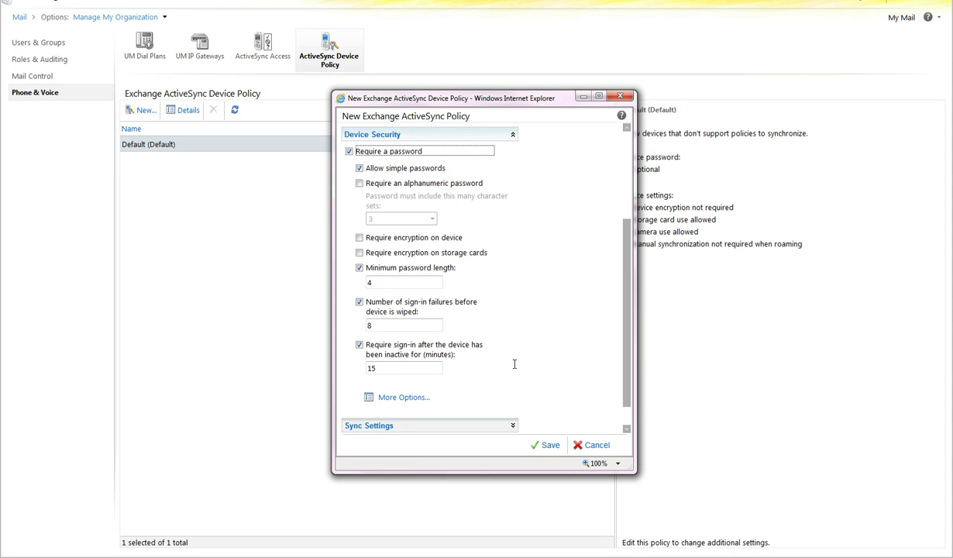
pyautogui.scroll(-1, 535, 384)
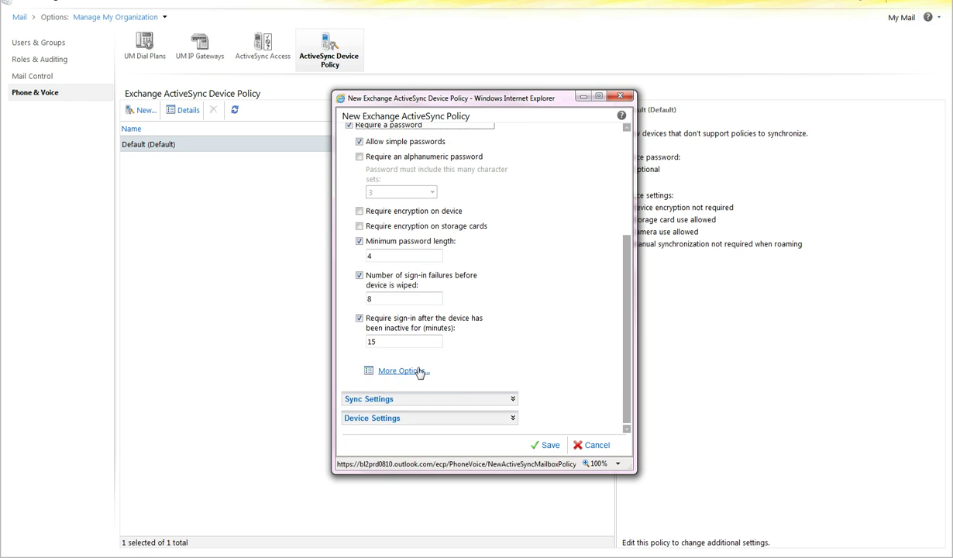
pyautogui.click(400, 371)
pyautogui.scroll(-2, 561, 325)
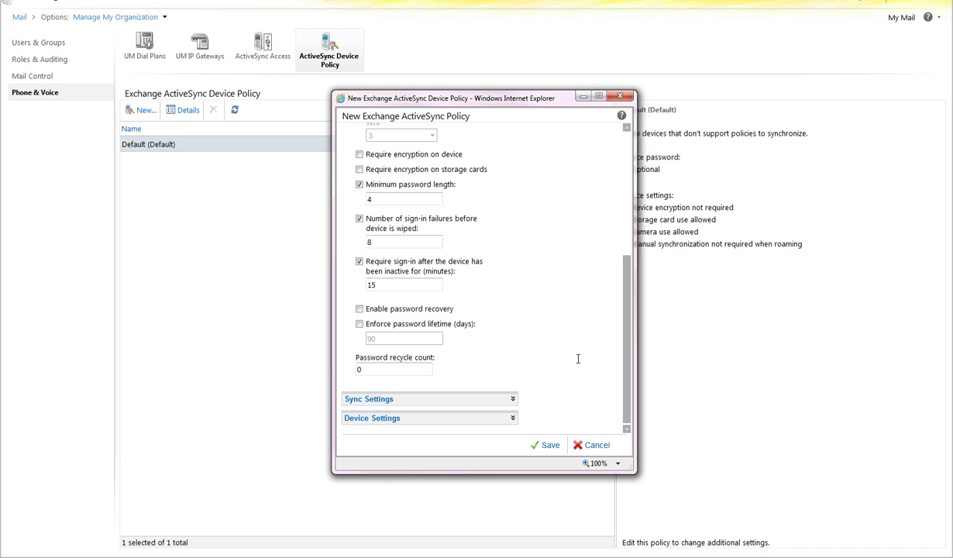
# Keep past calendar and e-mail items at All in Sync Settings, then show Device Settings.
pyautogui.click(403, 403)
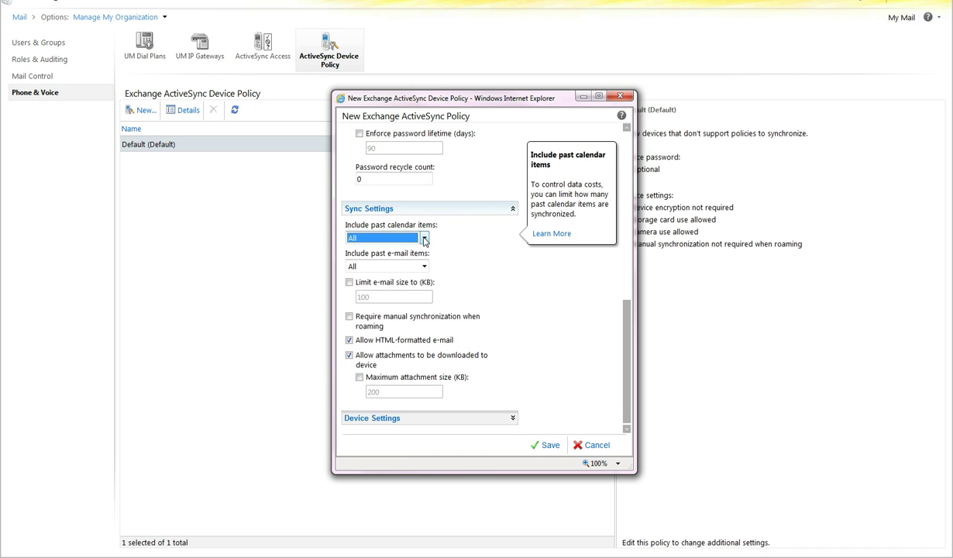
pyautogui.click(425, 239)
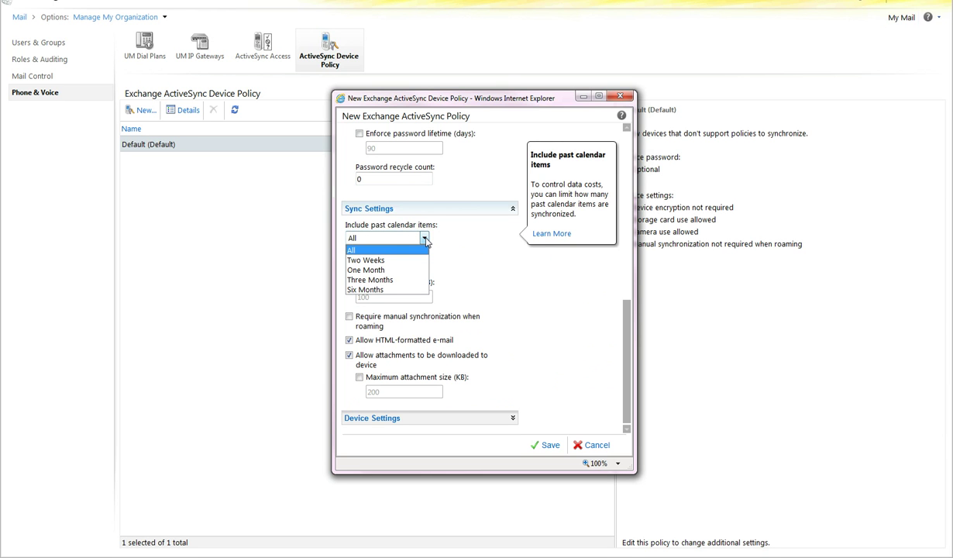
pyautogui.click(490, 274)
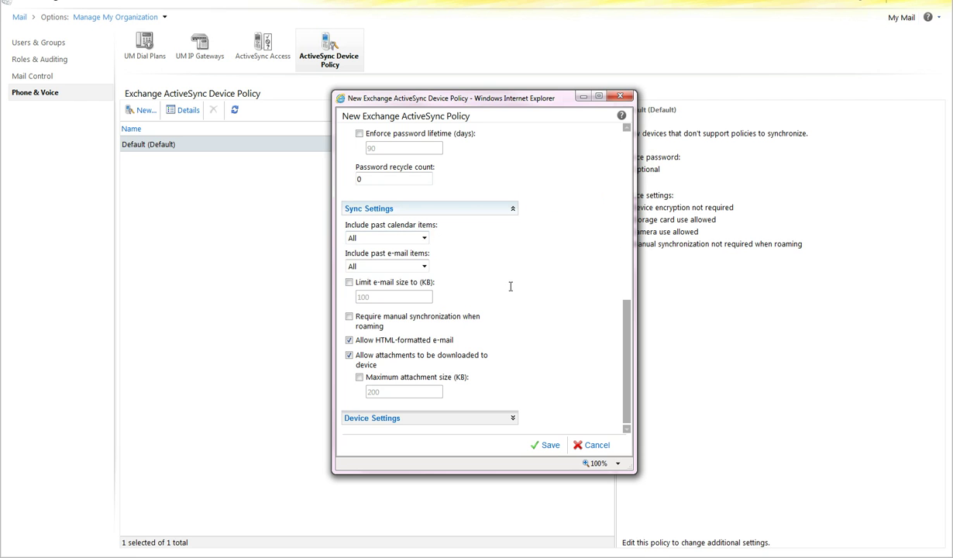
pyautogui.click(424, 266)
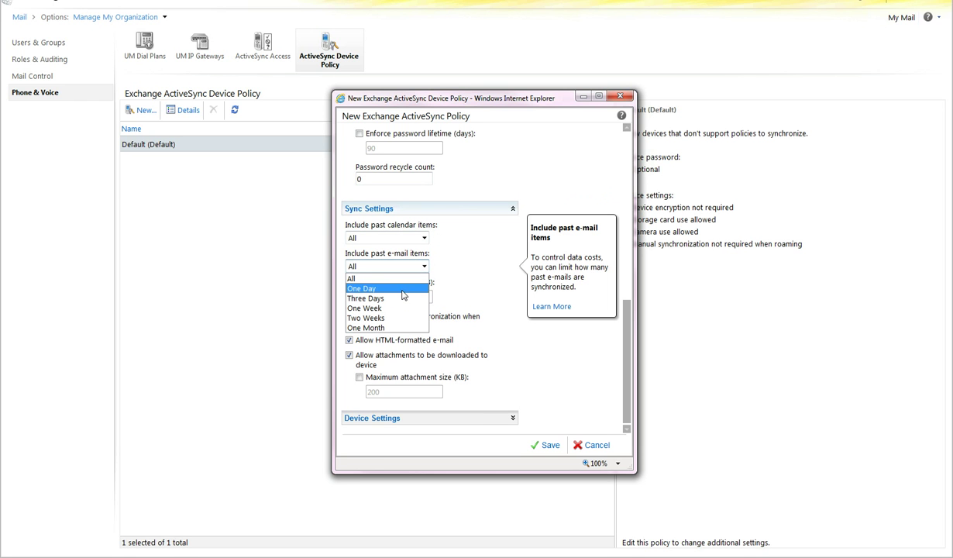
pyautogui.click(464, 280)
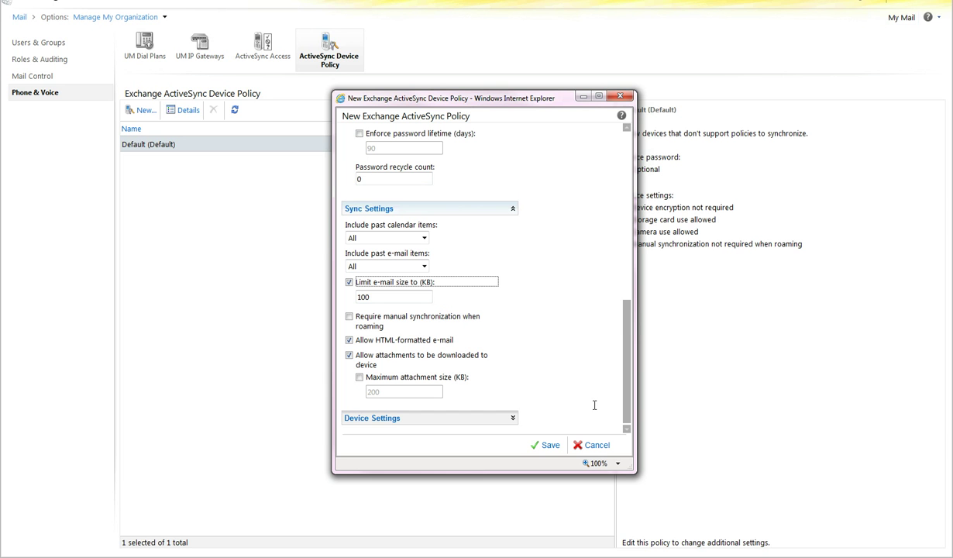
pyautogui.click(454, 418)
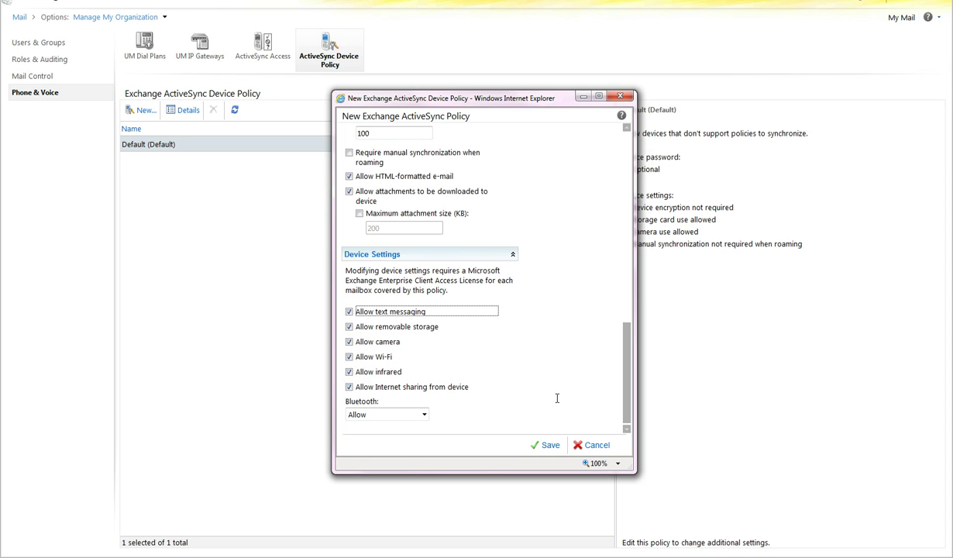
# Leave Bluetooth set to Allow and save the Device Policy.
pyautogui.click(426, 417)
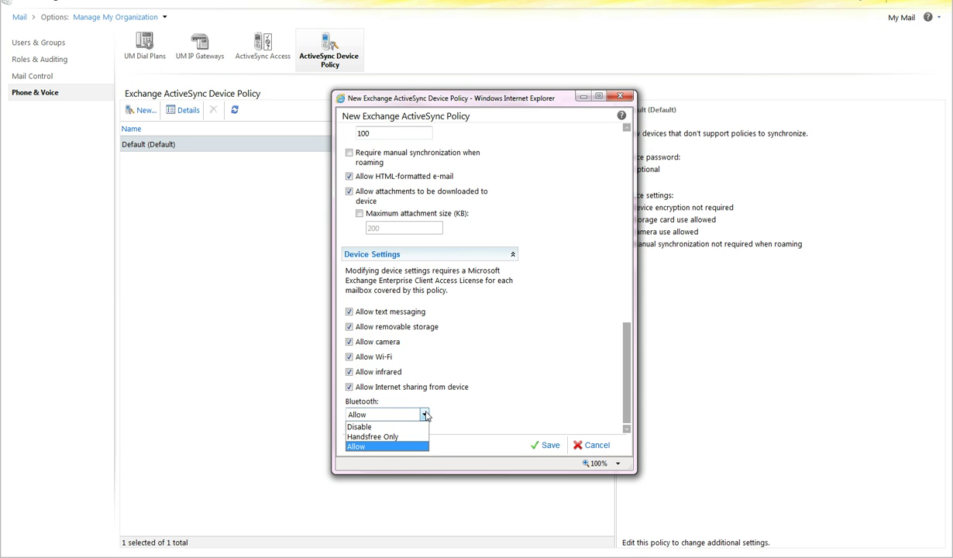
pyautogui.click(426, 416)
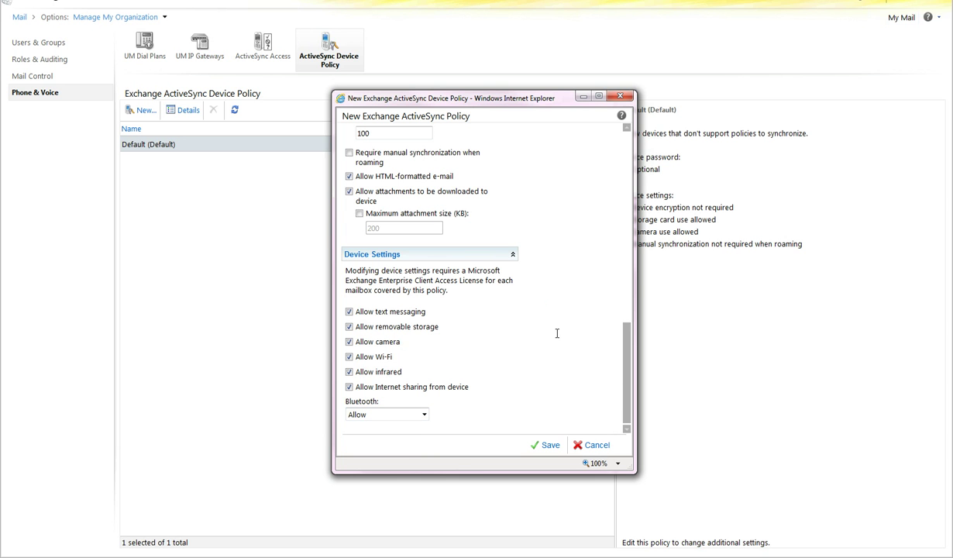
pyautogui.moveTo(628, 416); pyautogui.dragTo(631, 143)
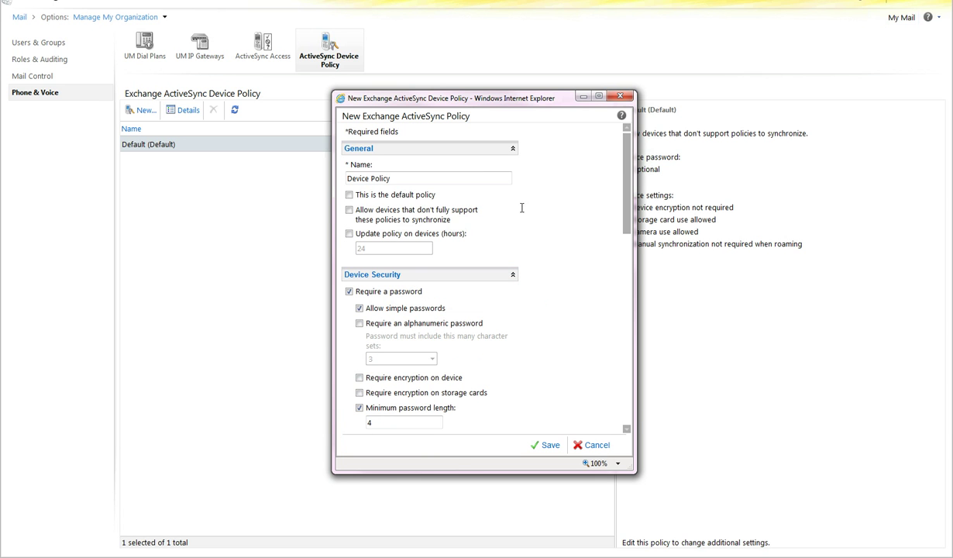
pyautogui.click(545, 445)
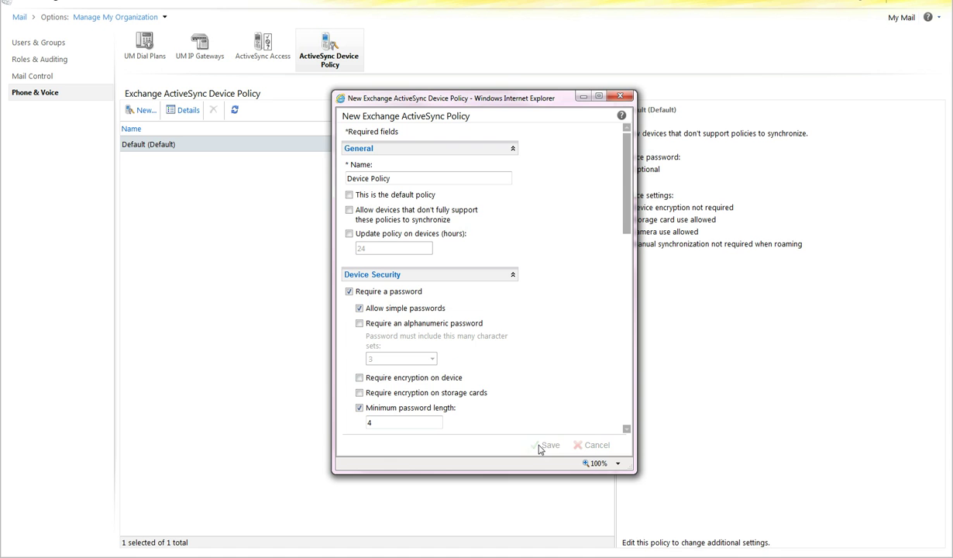